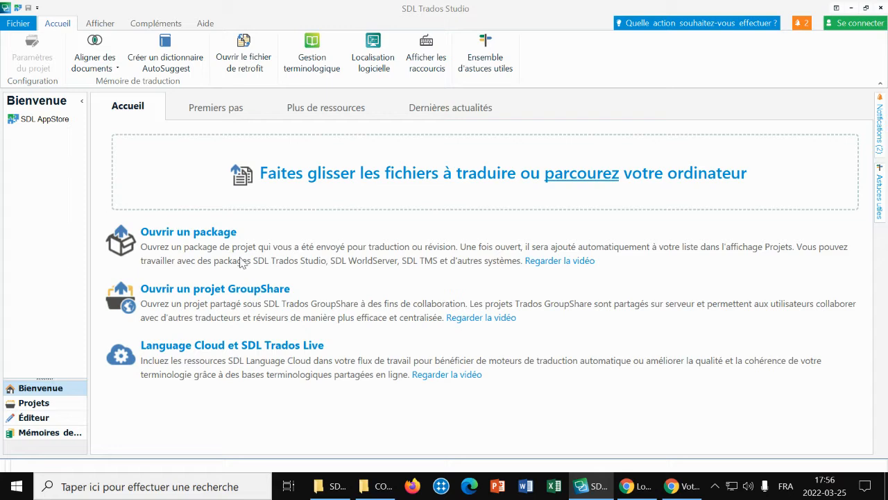
Step: Start an alignment of multiple files and add MT_COVID.sdltm as the translation memory
{"action": "left_click", "coordinate": [90, 64]}
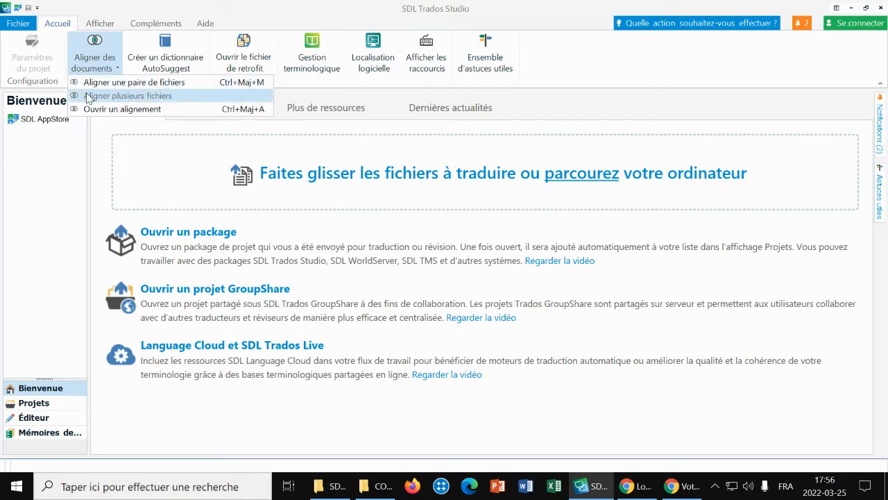
{"action": "left_click", "coordinate": [136, 99]}
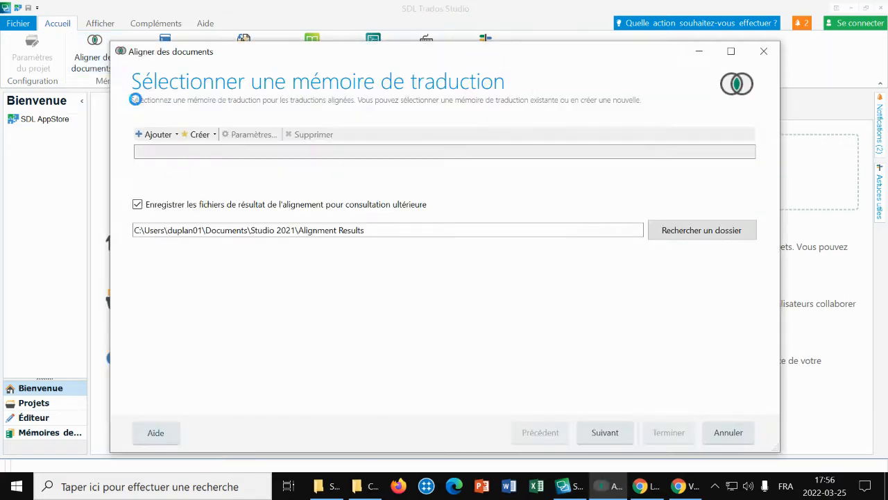
{"action": "left_click", "coordinate": [150, 137]}
{"action": "left_click", "coordinate": [172, 147]}
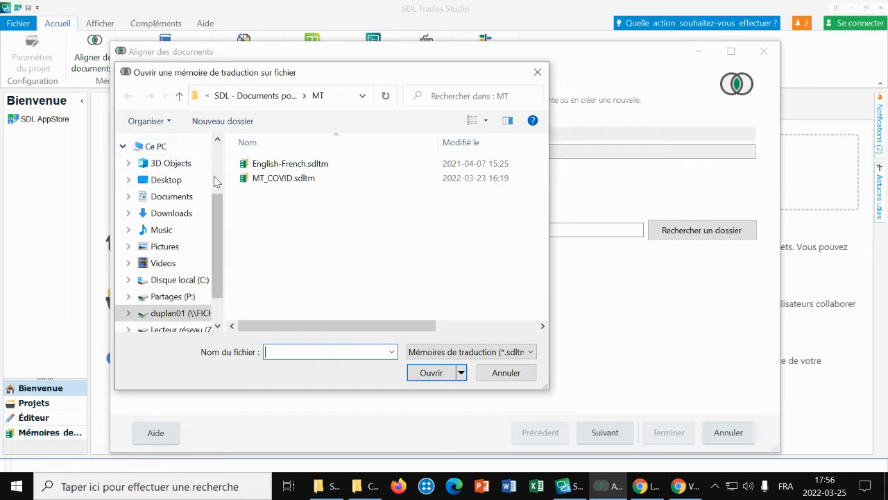
{"action": "left_click", "coordinate": [268, 179]}
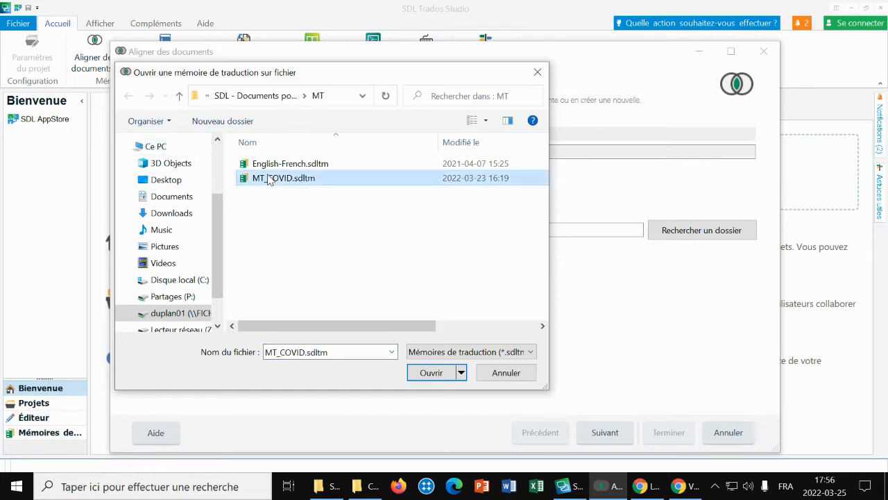
{"action": "left_click", "coordinate": [431, 375]}
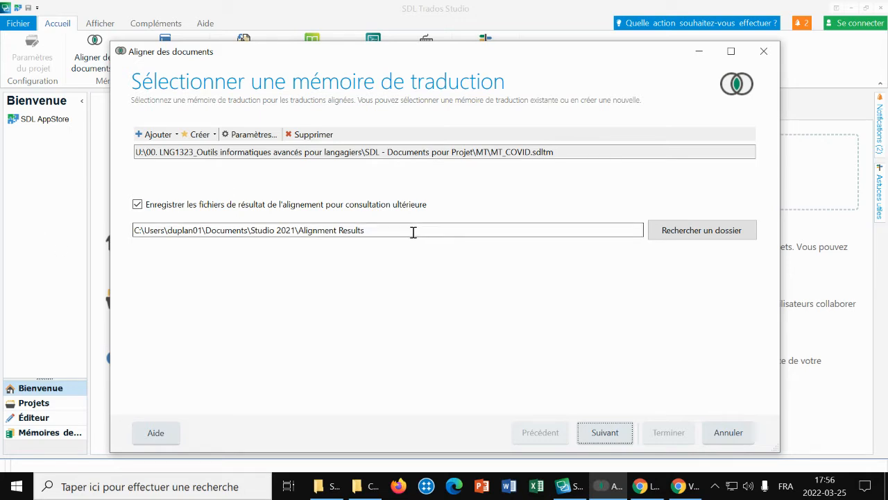
Step: Set the alignment results folder to SDL - Documents pour Projet\Résultats d'alignement\COVID and continue to the document selection
{"action": "left_click", "coordinate": [702, 230]}
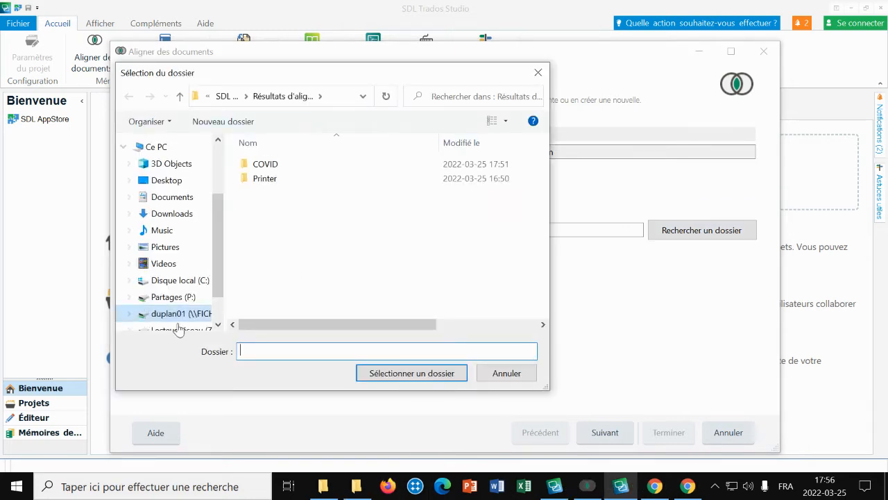
{"action": "left_click", "coordinate": [160, 313]}
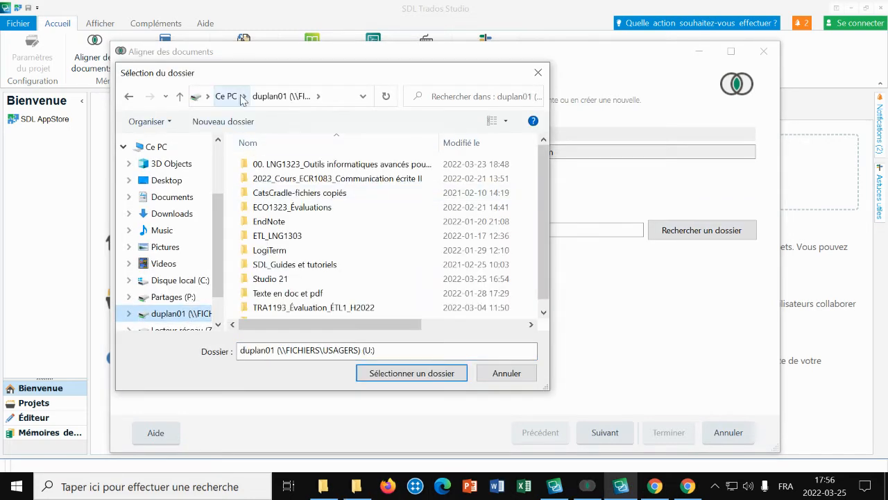
{"action": "double_click", "coordinate": [316, 166]}
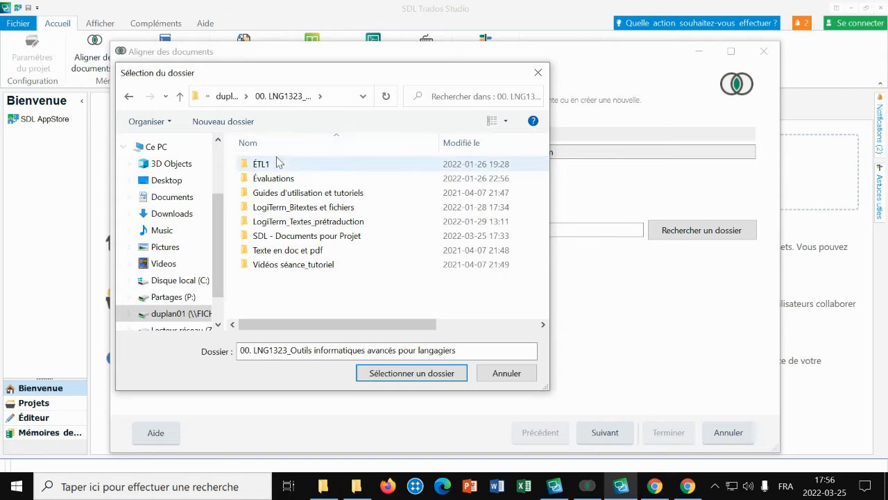
{"action": "double_click", "coordinate": [292, 239]}
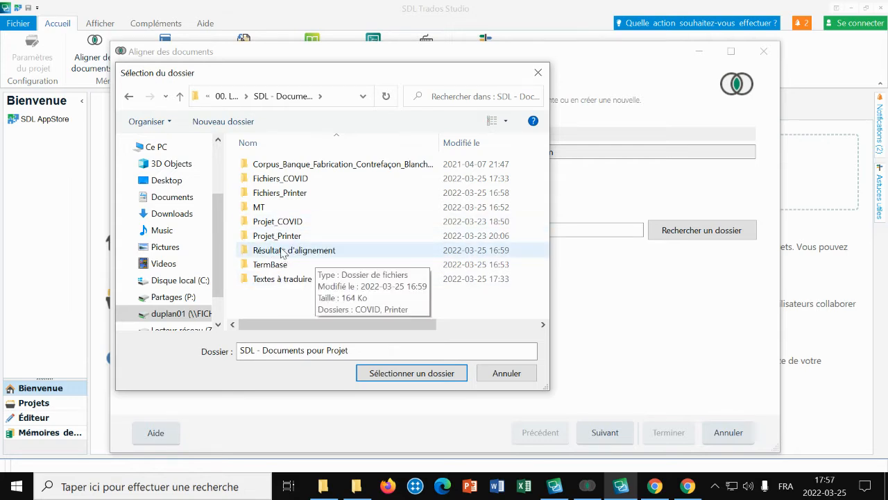
{"action": "left_click", "coordinate": [311, 254]}
{"action": "double_click", "coordinate": [312, 254]}
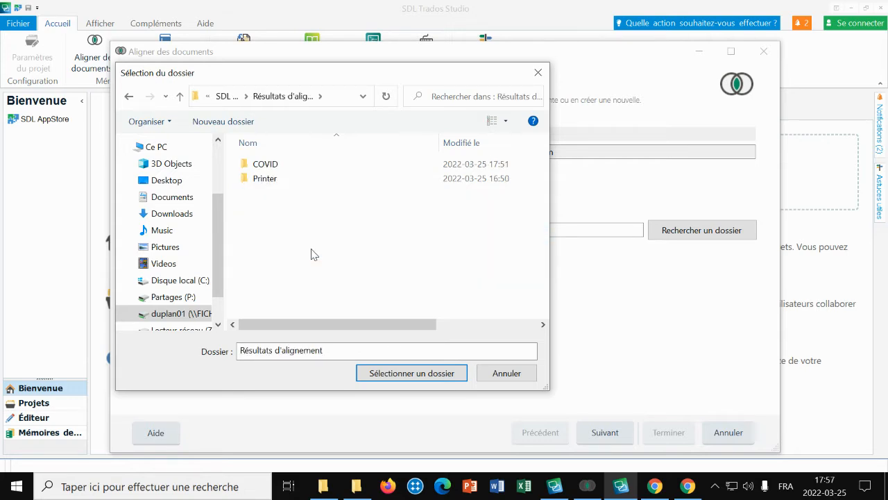
{"action": "double_click", "coordinate": [265, 165]}
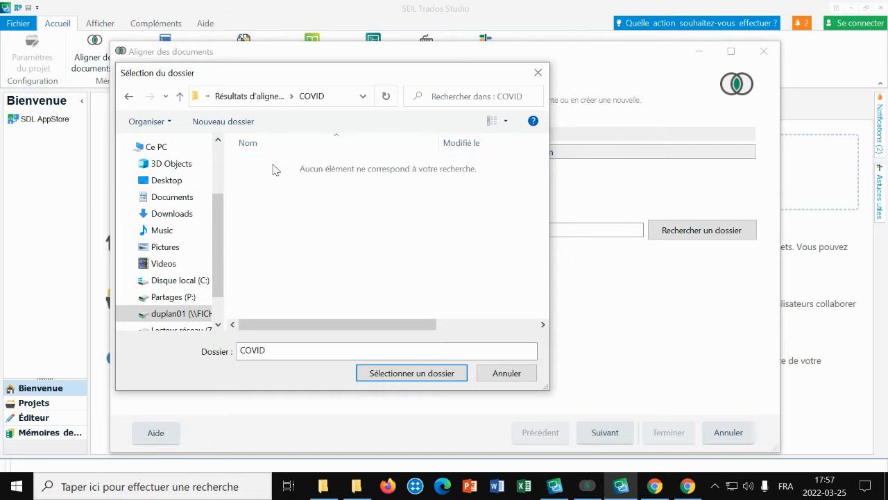
{"action": "left_click", "coordinate": [424, 373]}
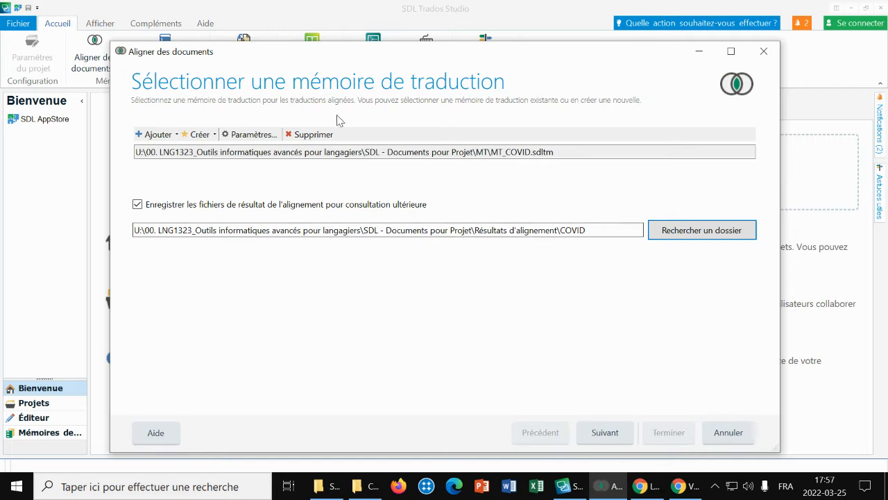
{"action": "left_click", "coordinate": [616, 438]}
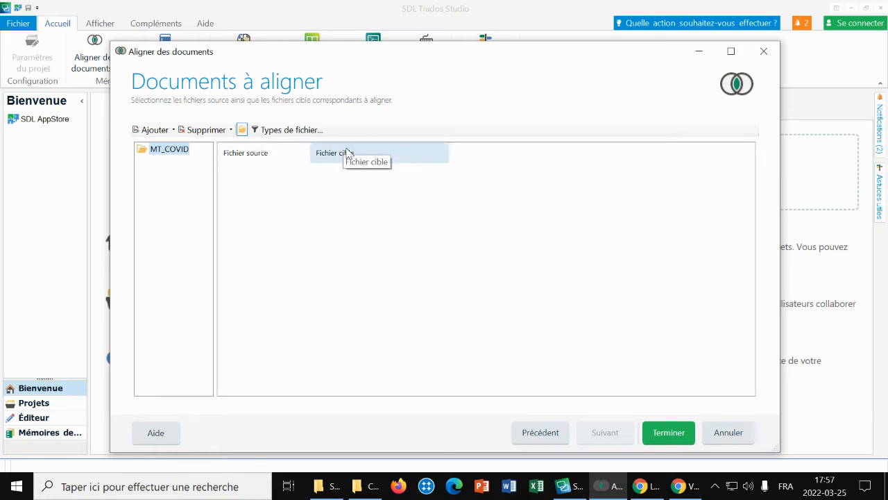
Step: Start adding source files and browse to the Fichiers_ formats docx folder inside Fichiers_COVID
{"action": "left_click", "coordinate": [244, 160]}
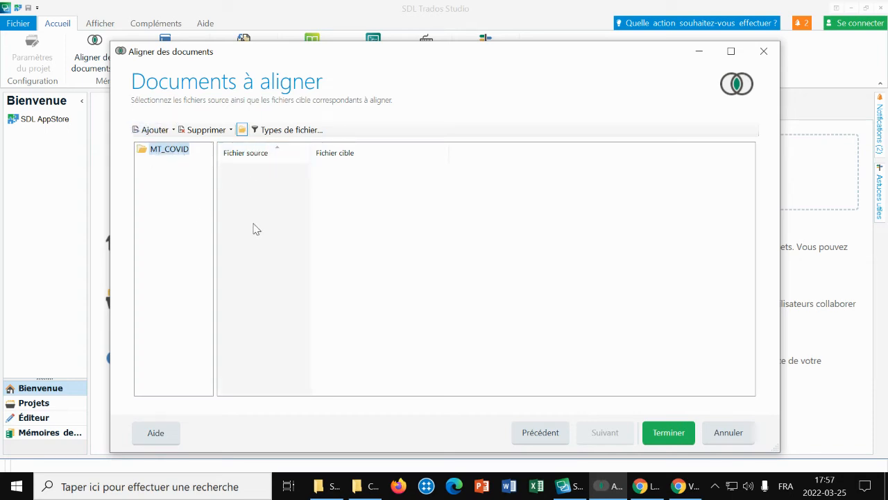
{"action": "left_click", "coordinate": [150, 134]}
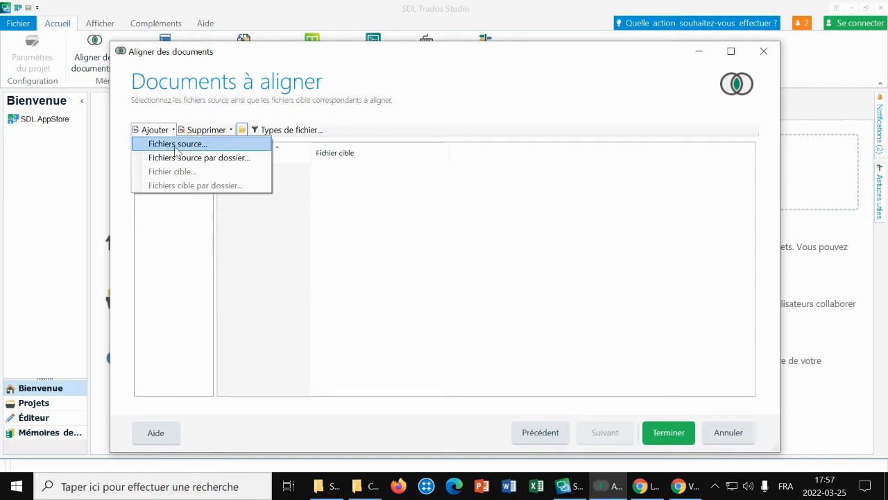
{"action": "left_click", "coordinate": [167, 144]}
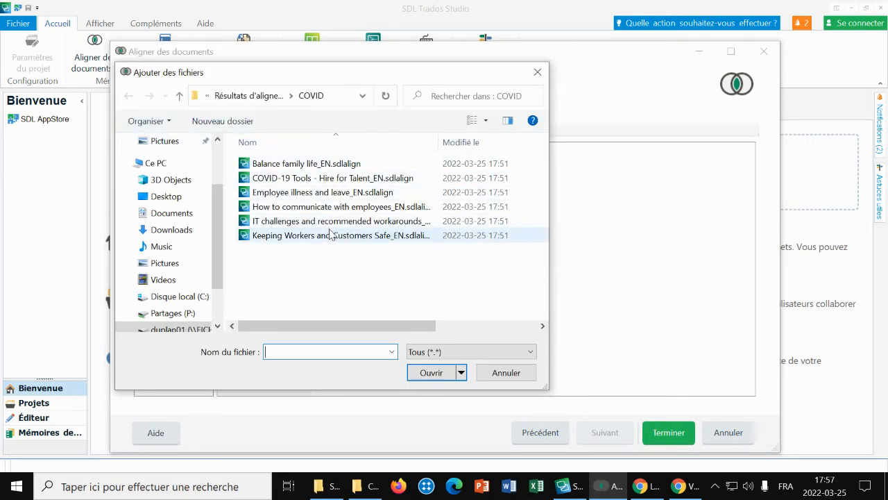
{"action": "left_click", "coordinate": [236, 97]}
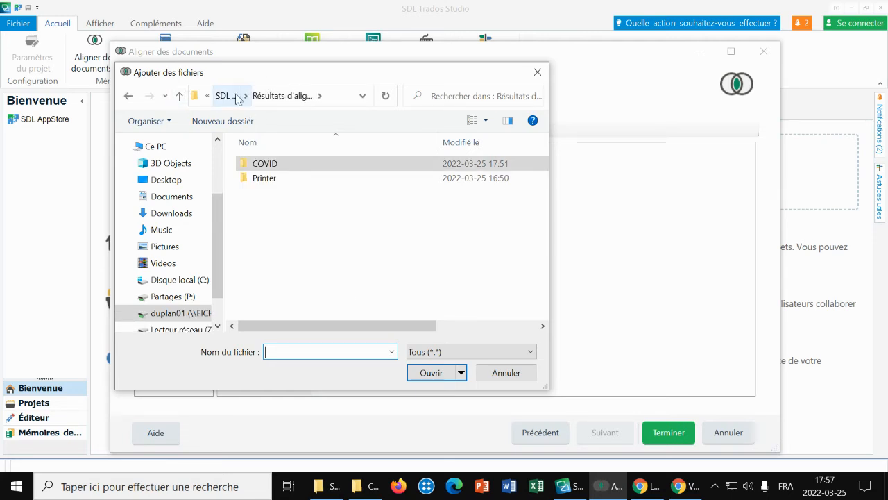
{"action": "left_click", "coordinate": [227, 97]}
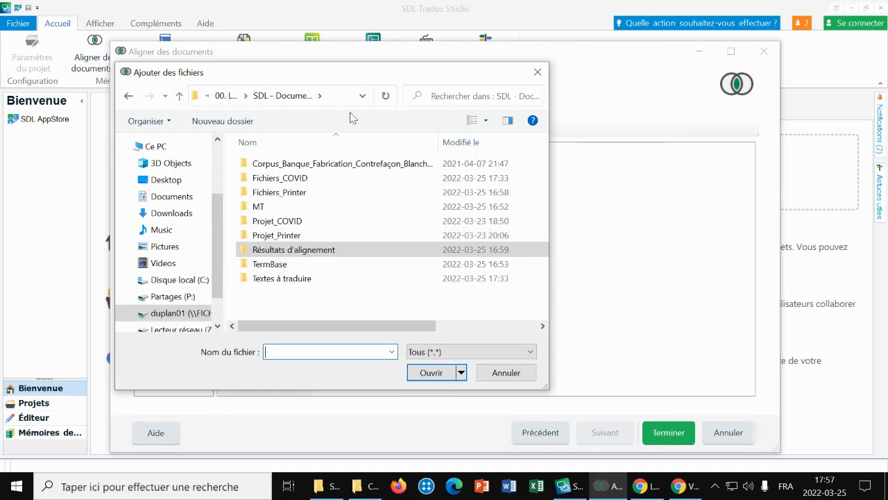
{"action": "double_click", "coordinate": [280, 182]}
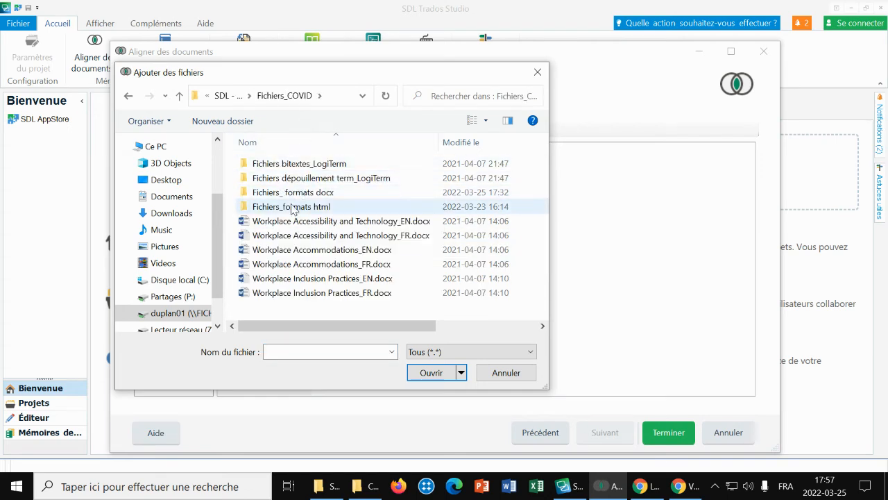
{"action": "double_click", "coordinate": [288, 198]}
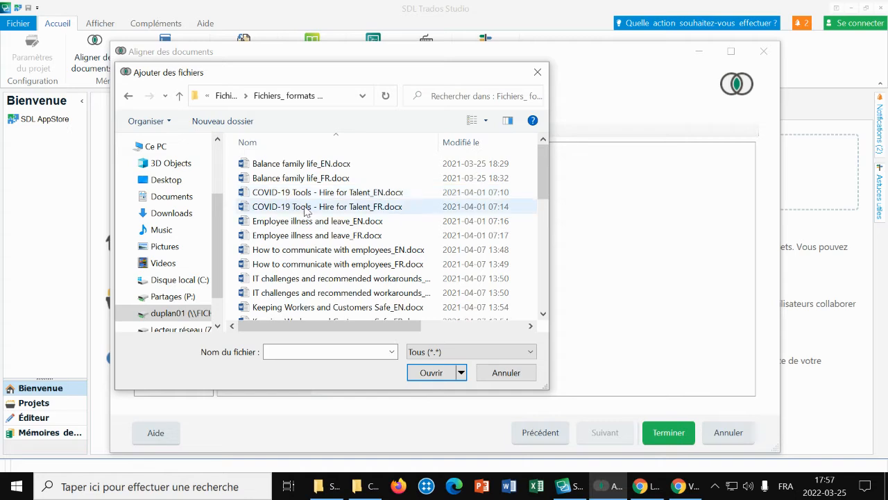
Step: Add the five English documents from Leveraging Diversity and Inclusion_EN.docx through Productivity and Coronavirus_EN.docx as source files, skipping the French versions
{"action": "scroll", "coordinate": [305, 215], "scroll_direction": "down", "scroll_amount": 2}
{"action": "scroll", "coordinate": [316, 231], "scroll_direction": "down", "scroll_amount": 1}
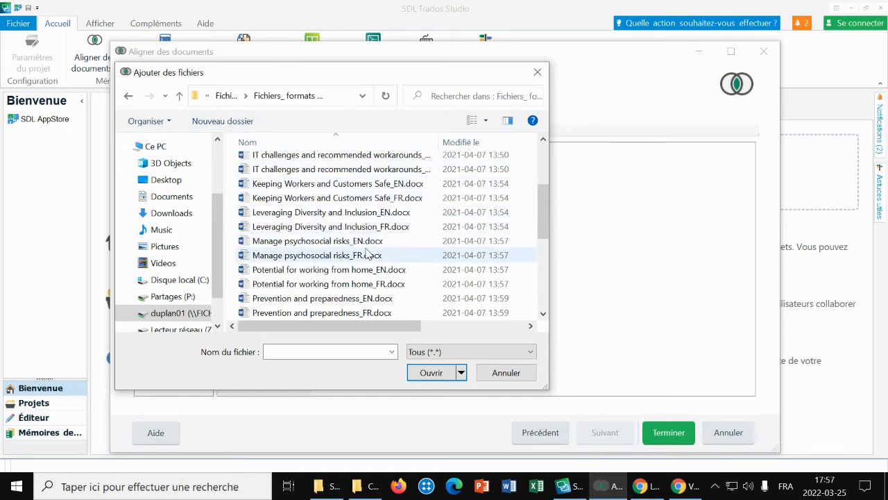
{"action": "scroll", "coordinate": [327, 254], "scroll_direction": "down", "scroll_amount": 1}
{"action": "scroll", "coordinate": [299, 167], "scroll_direction": "down", "scroll_amount": 1}
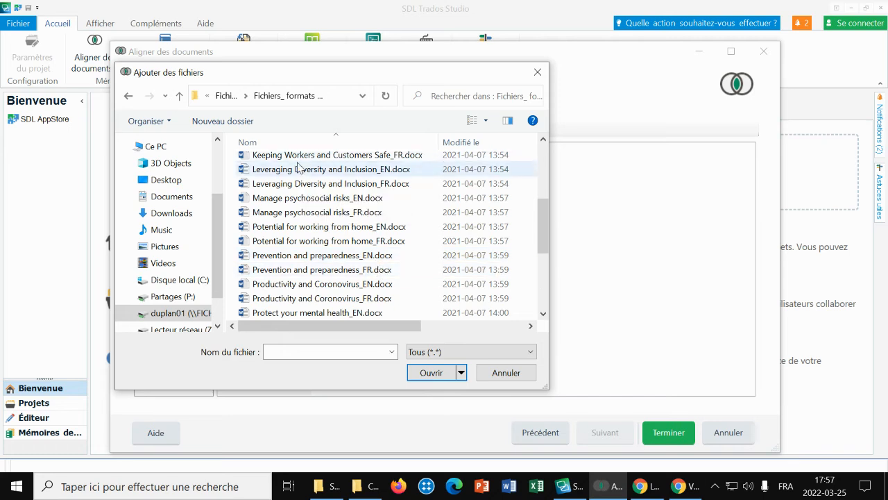
{"action": "left_click", "coordinate": [302, 173]}
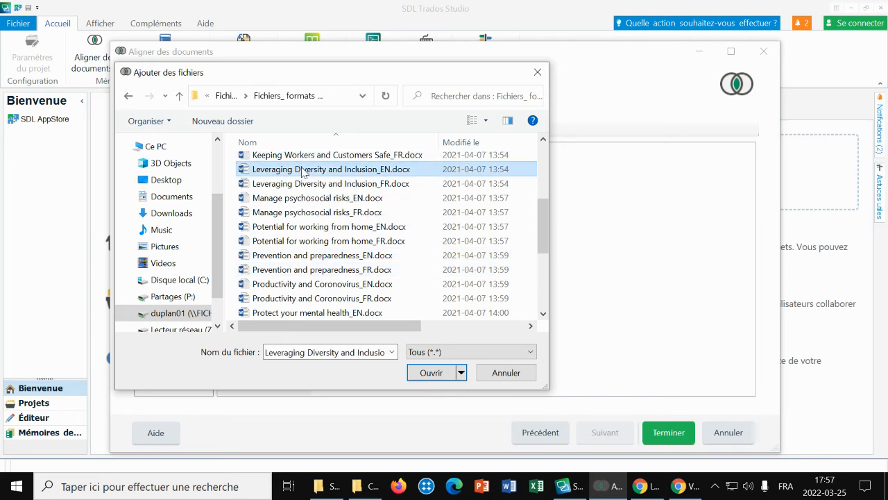
{"action": "left_click", "coordinate": [292, 199], "text": "ctrl"}
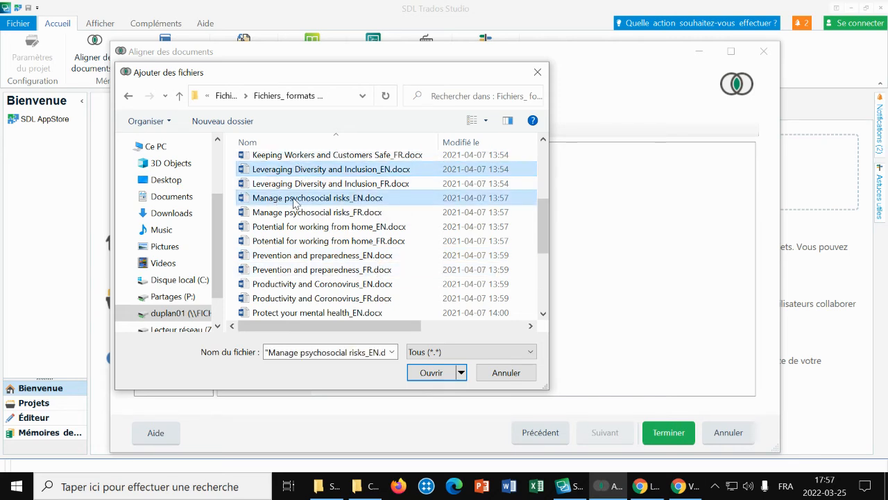
{"action": "left_click", "coordinate": [379, 226], "text": "ctrl"}
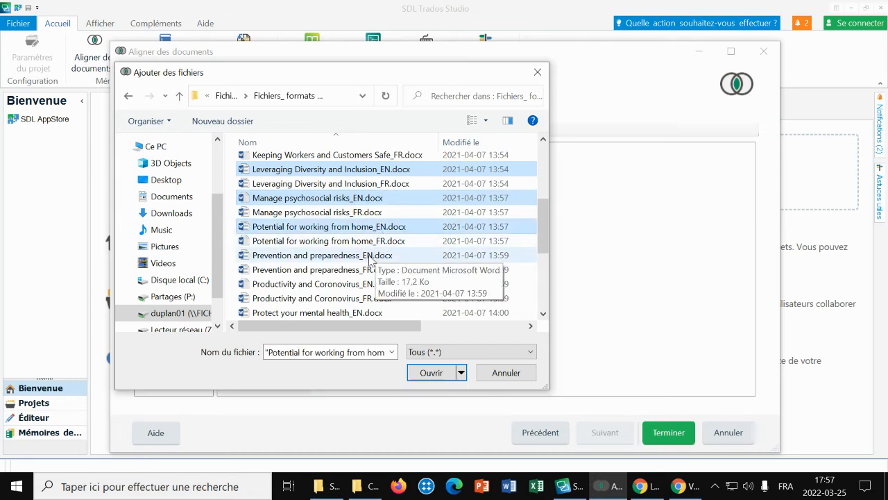
{"action": "left_click", "coordinate": [370, 256], "text": "ctrl"}
{"action": "left_click", "coordinate": [371, 285], "text": "ctrl"}
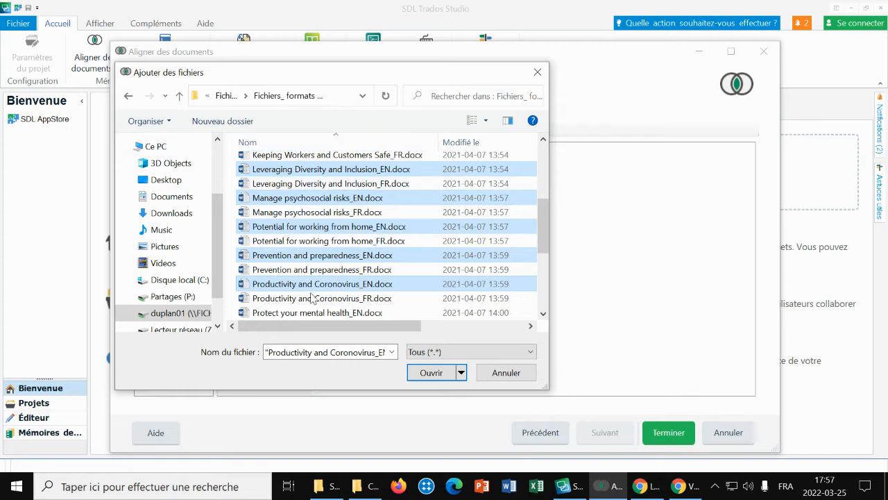
{"action": "left_click", "coordinate": [444, 373]}
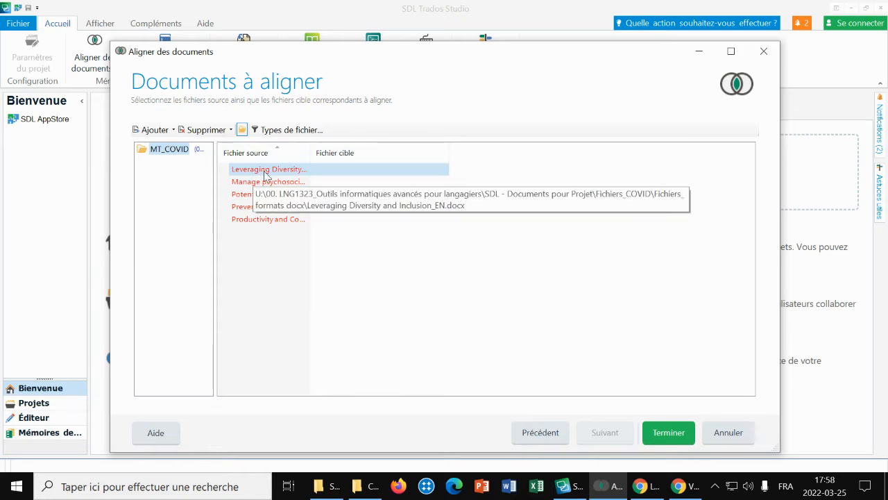
Step: Add Leveraging Diversity and Inclusion_FR.docx as the target file for the Leveraging Diversity and Inclusion source document
{"action": "left_click", "coordinate": [151, 131]}
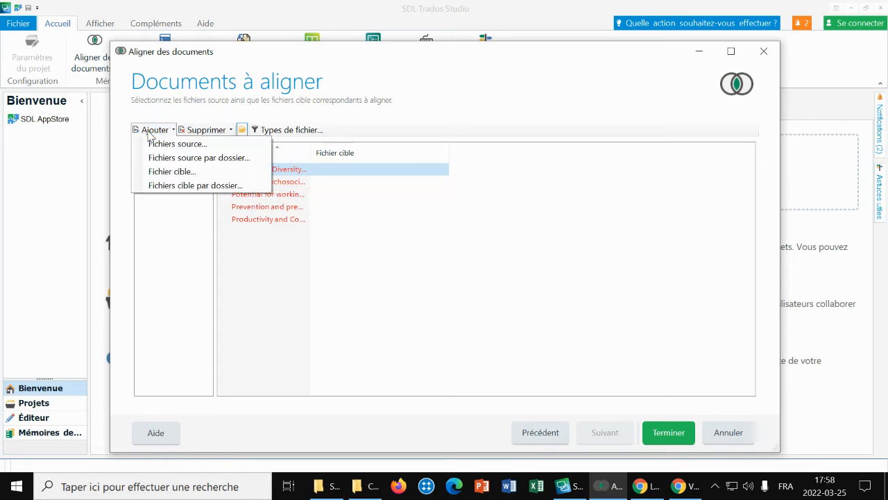
{"action": "left_click", "coordinate": [157, 172]}
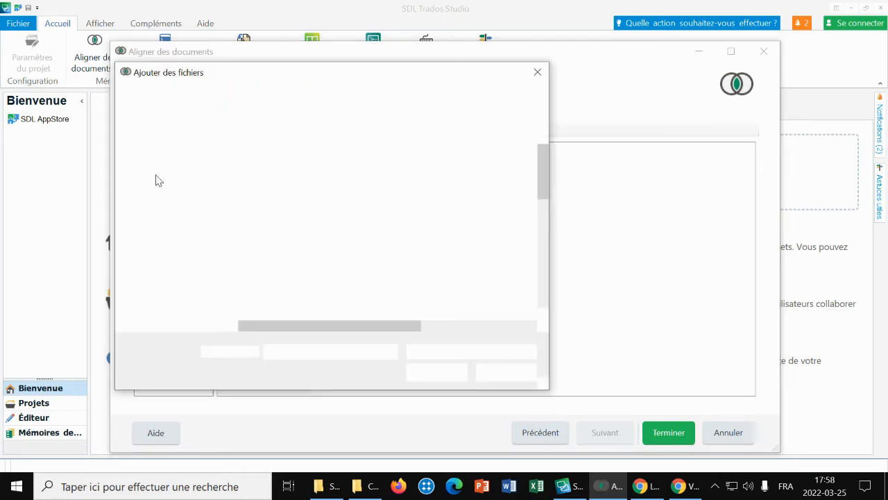
{"action": "scroll", "coordinate": [359, 253], "scroll_direction": "down", "scroll_amount": 2}
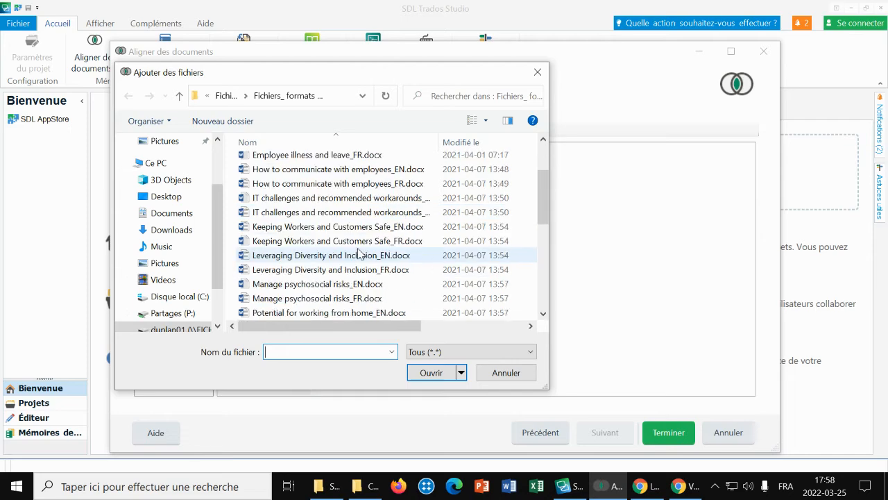
{"action": "scroll", "coordinate": [358, 253], "scroll_direction": "down", "scroll_amount": 1}
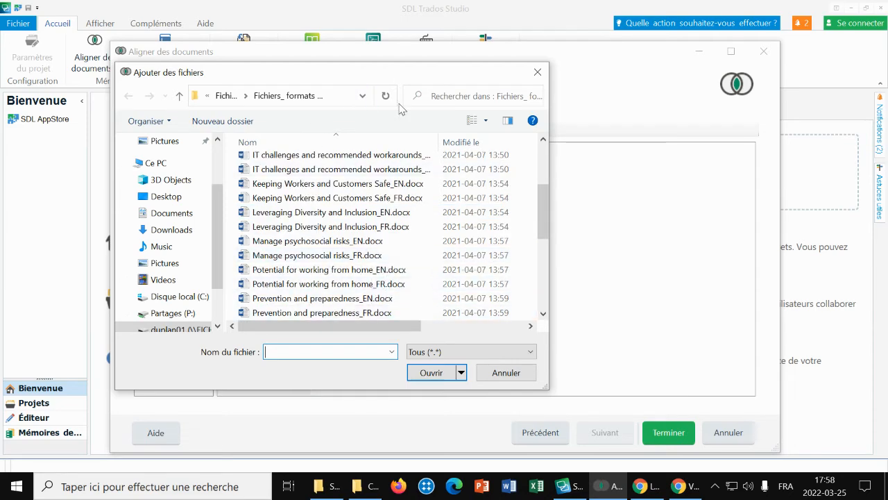
{"action": "left_click", "coordinate": [340, 229]}
{"action": "double_click", "coordinate": [340, 231]}
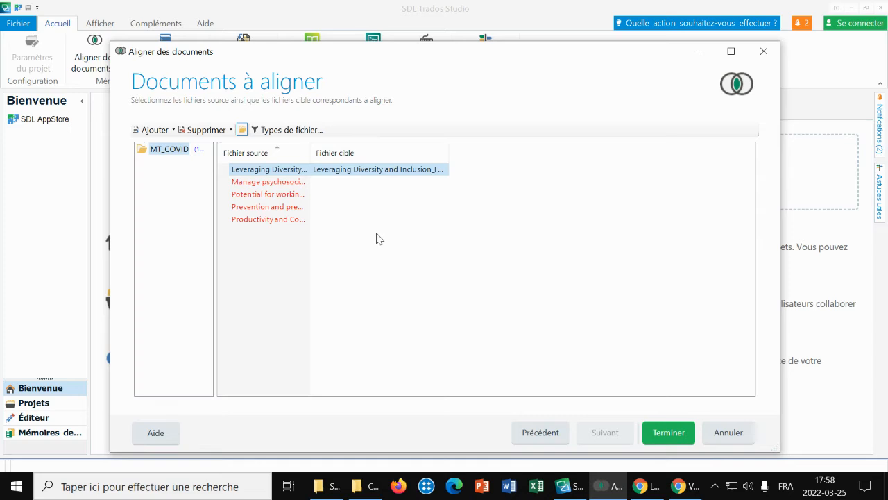
Step: Add Manage psychosocial risks_FR.docx as the target file for the Manage psychosocial risks source document
{"action": "left_click", "coordinate": [255, 182]}
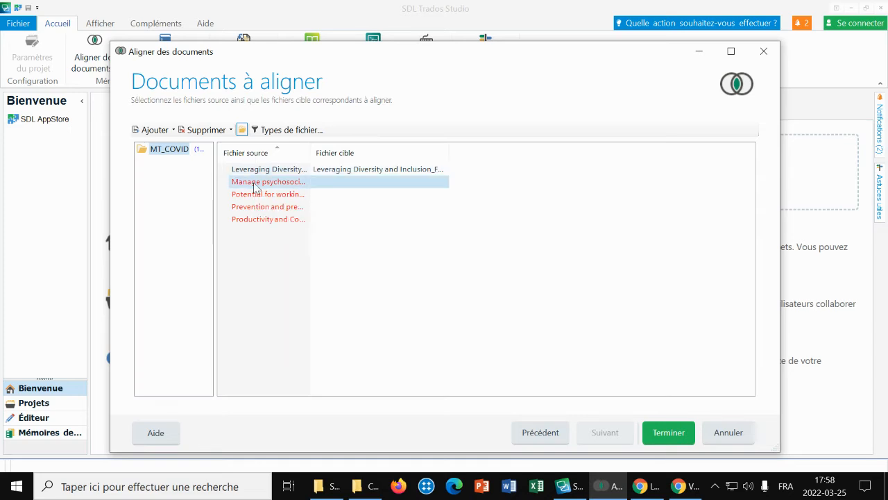
{"action": "left_click", "coordinate": [154, 130]}
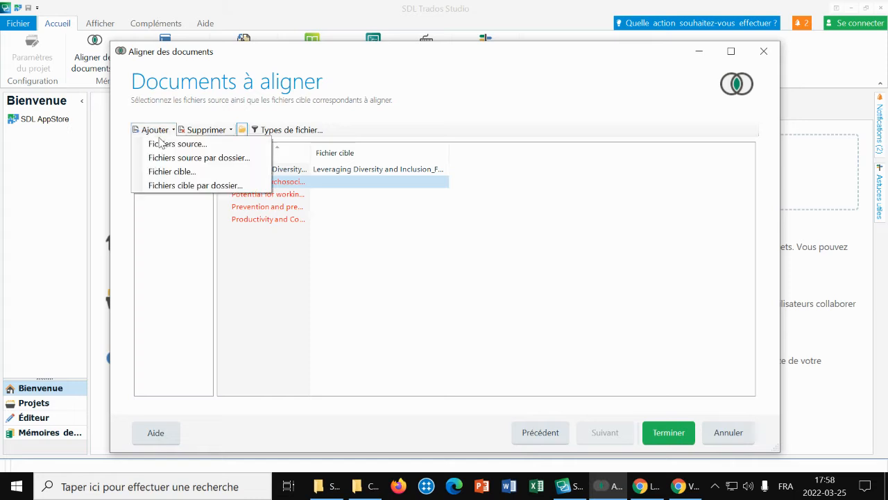
{"action": "left_click", "coordinate": [166, 172]}
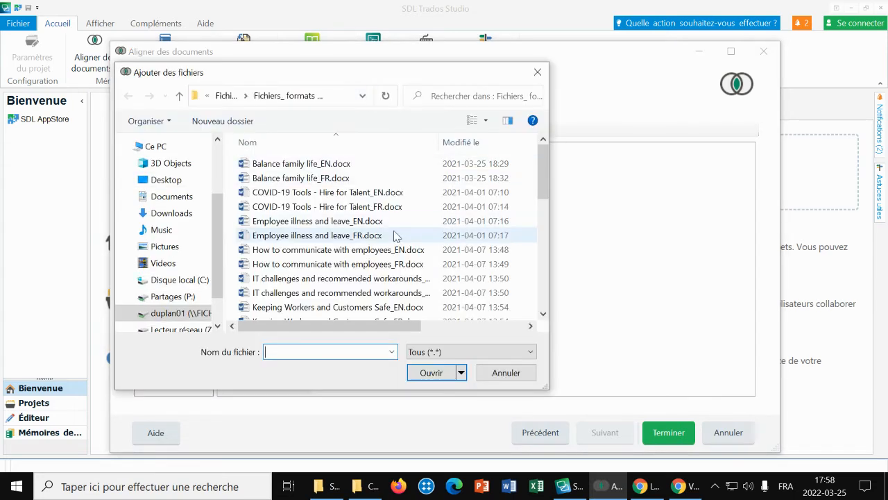
{"action": "scroll", "coordinate": [396, 236], "scroll_direction": "down", "scroll_amount": 3}
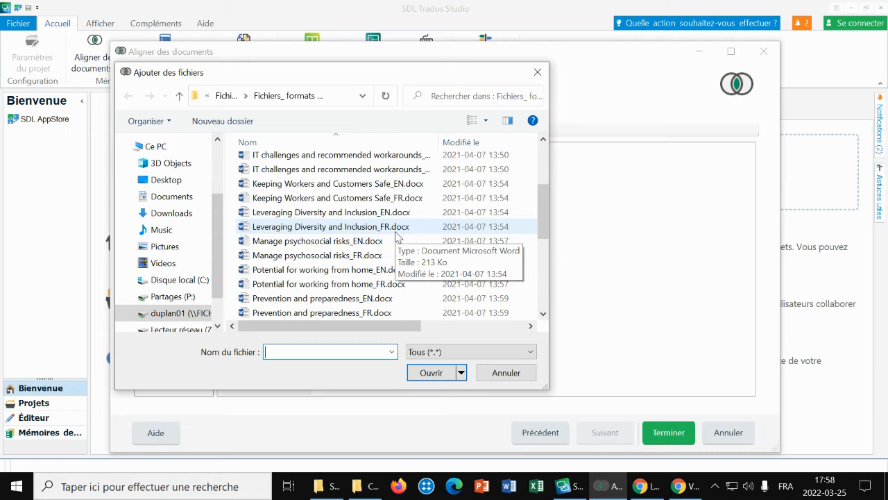
{"action": "double_click", "coordinate": [335, 256]}
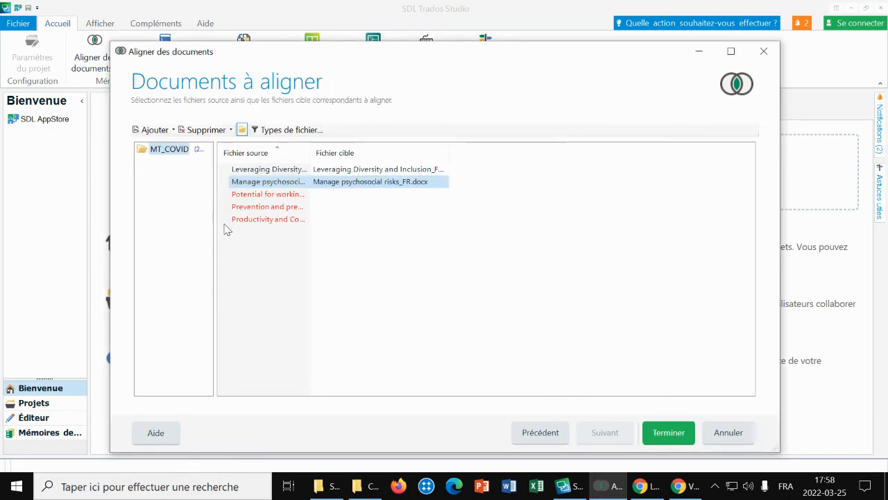
Step: Add Potential for working from home_FR.docx as the target file for the Potential for working from home source document
{"action": "left_click", "coordinate": [268, 196]}
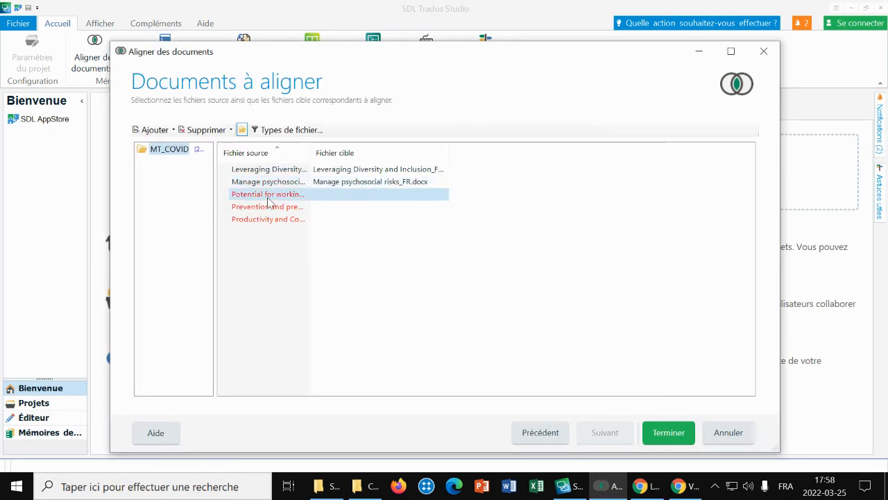
{"action": "left_click", "coordinate": [153, 130]}
{"action": "left_click", "coordinate": [172, 172]}
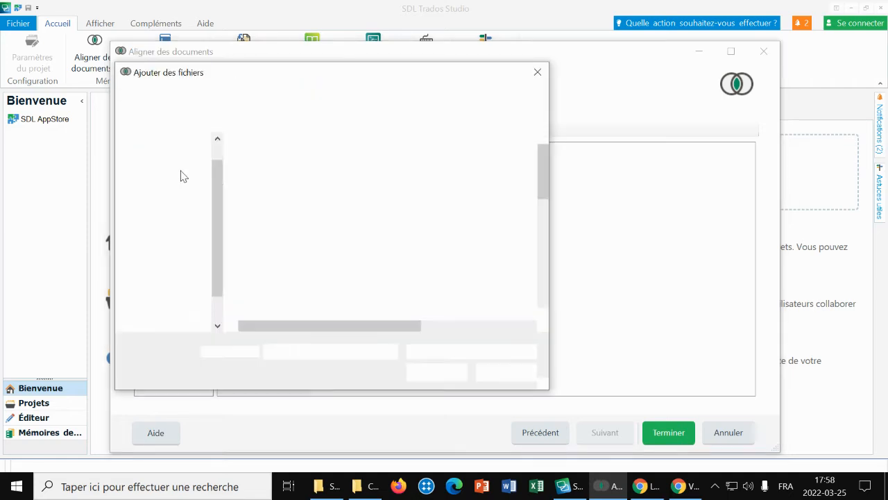
{"action": "scroll", "coordinate": [368, 261], "scroll_direction": "down", "scroll_amount": 2}
{"action": "scroll", "coordinate": [368, 262], "scroll_direction": "down", "scroll_amount": 2}
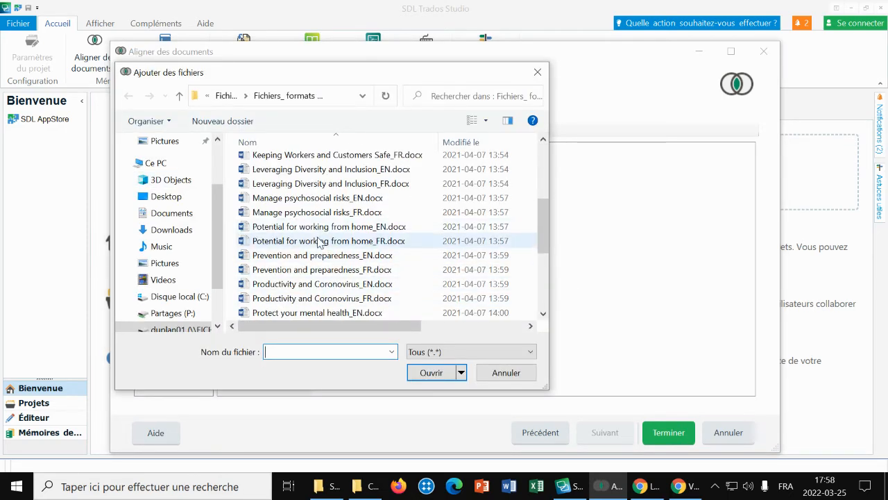
{"action": "double_click", "coordinate": [320, 240]}
Step: Assign Protect your mental health_FR.docx as the target for the Prevention and preparedness source document, and remove that specific target file again
{"action": "left_click", "coordinate": [269, 210]}
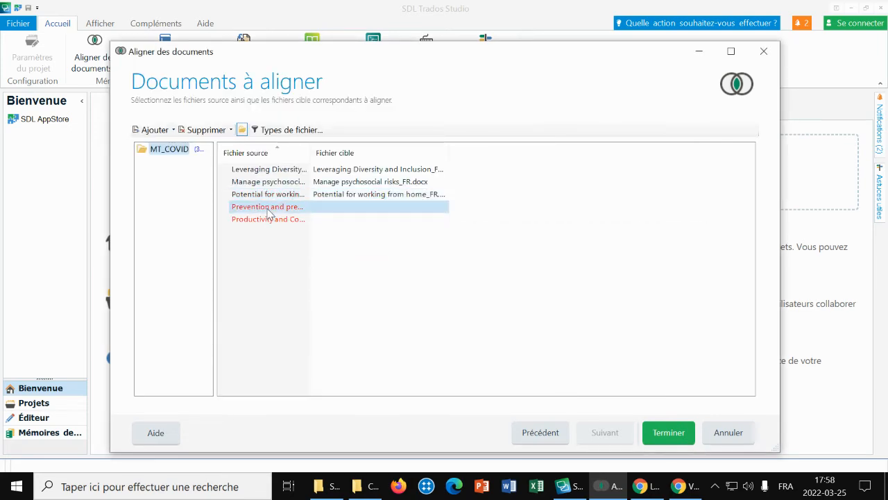
{"action": "left_click", "coordinate": [164, 131]}
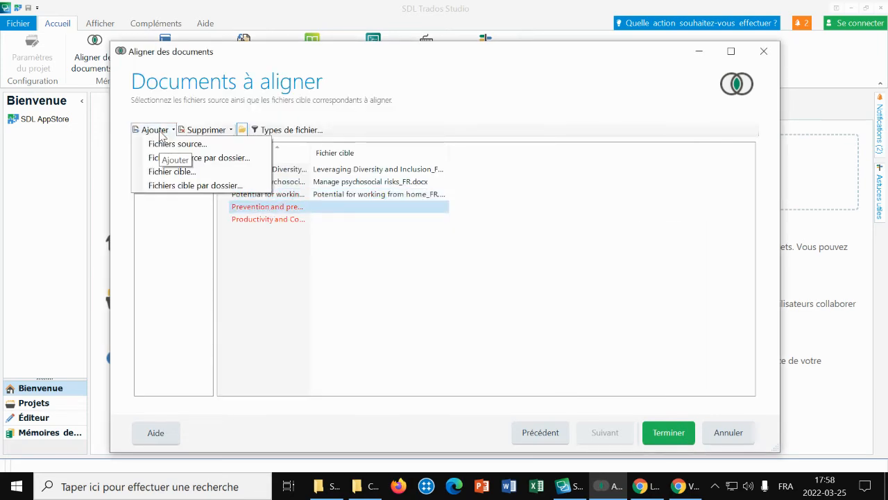
{"action": "left_click", "coordinate": [167, 171]}
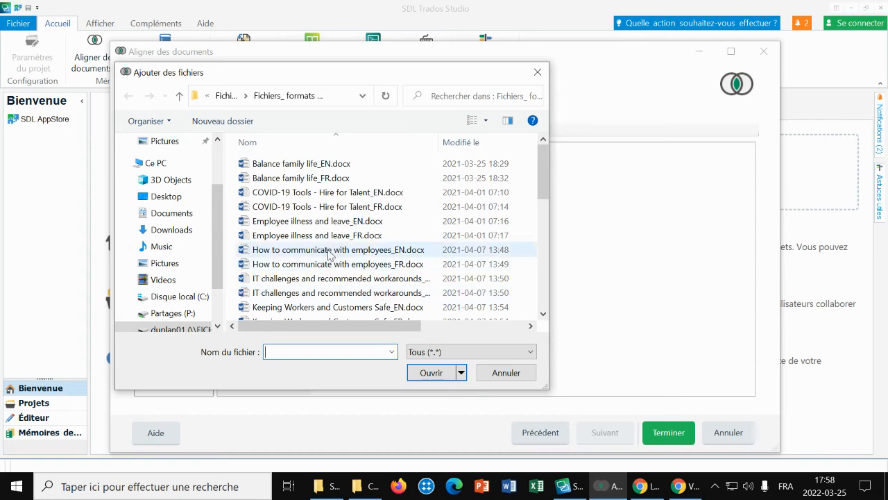
{"action": "scroll", "coordinate": [333, 260], "scroll_direction": "down", "scroll_amount": 2}
{"action": "scroll", "coordinate": [327, 258], "scroll_direction": "down", "scroll_amount": 3}
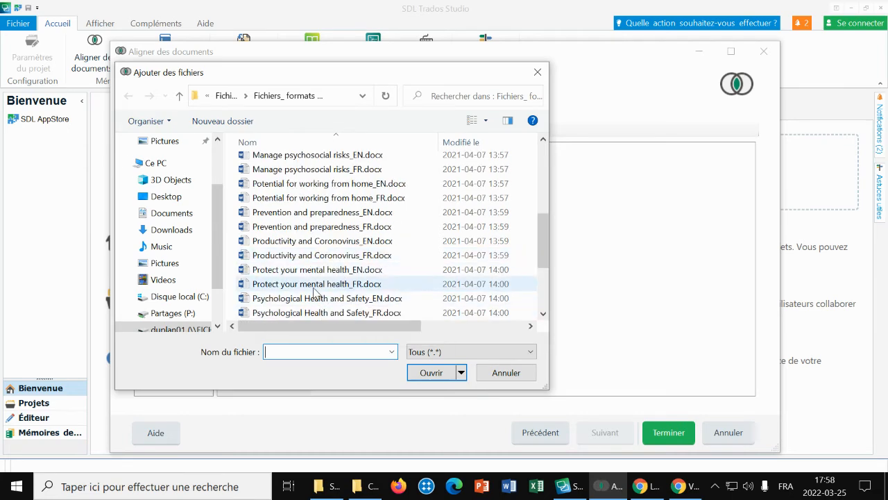
{"action": "double_click", "coordinate": [311, 285]}
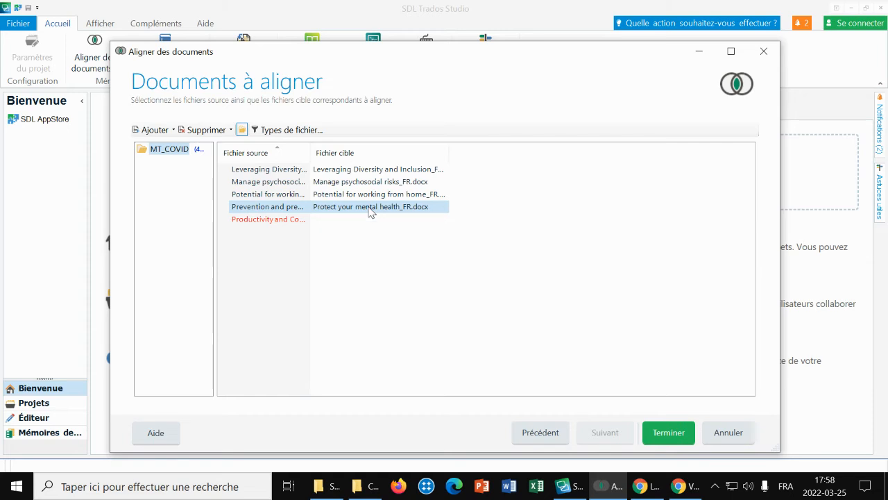
{"action": "left_click", "coordinate": [205, 131]}
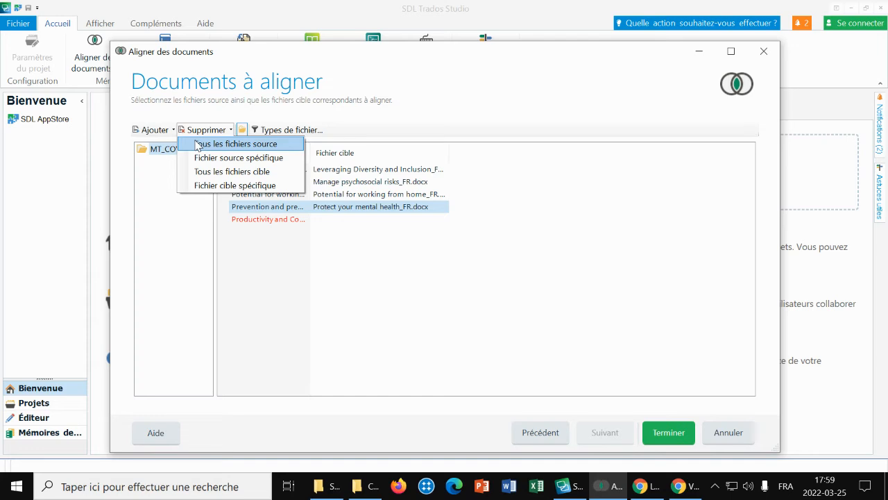
{"action": "left_click", "coordinate": [253, 191]}
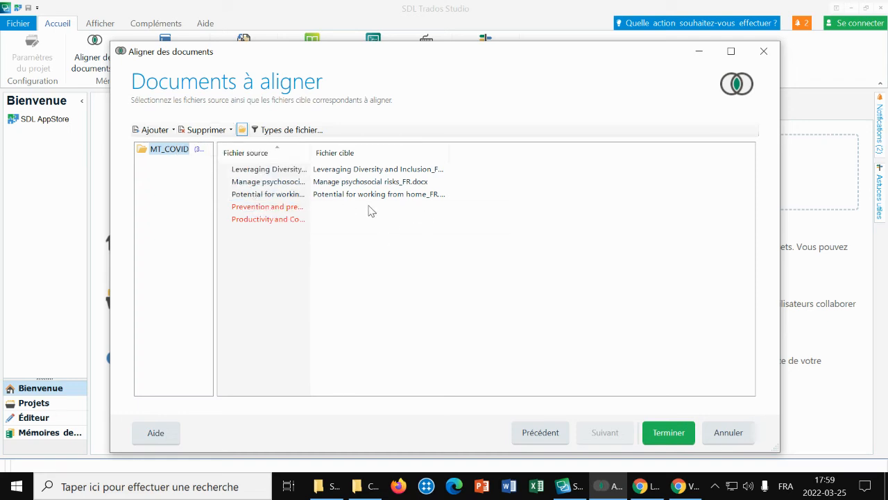
Step: Add Prevention and preparedness_FR.docx as the target file for the Prevention and preparedness source document
{"action": "left_click", "coordinate": [249, 206]}
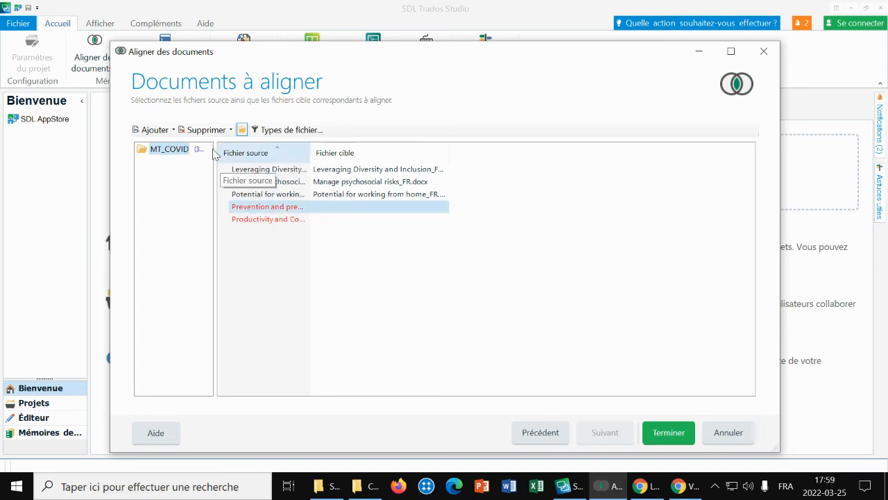
{"action": "left_click", "coordinate": [159, 129]}
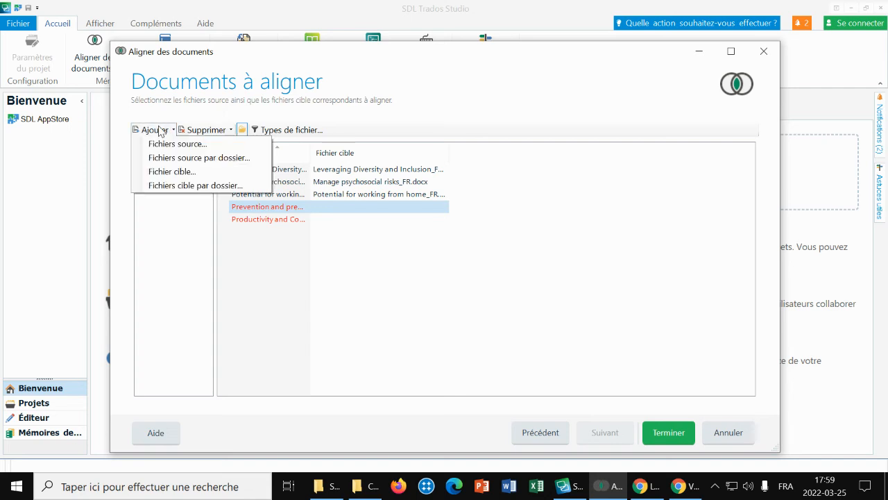
{"action": "left_click", "coordinate": [165, 172]}
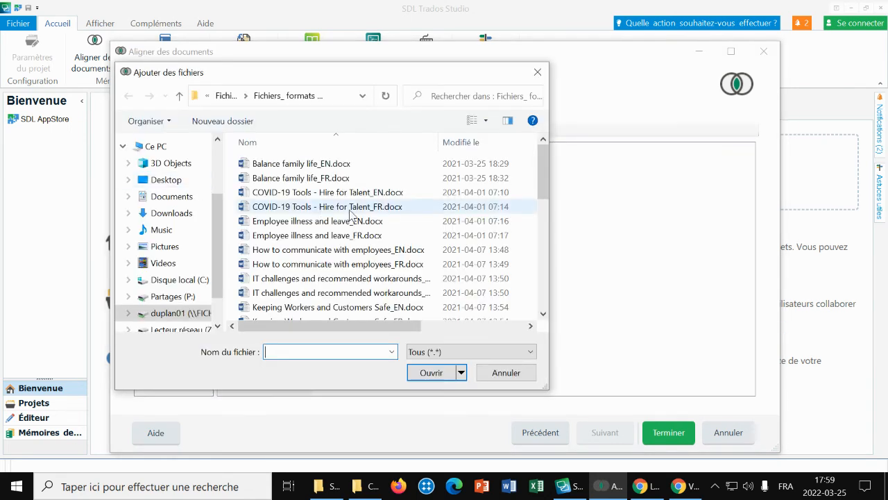
{"action": "scroll", "coordinate": [343, 214], "scroll_direction": "down", "scroll_amount": 6}
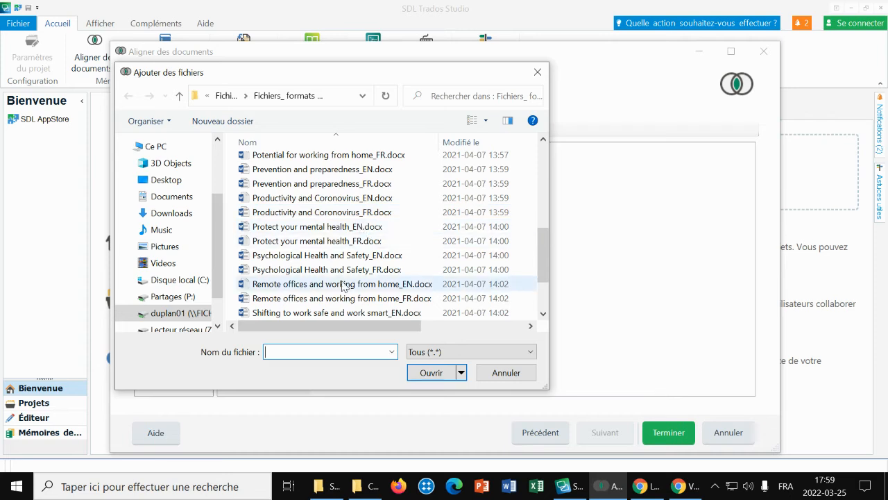
{"action": "double_click", "coordinate": [257, 181]}
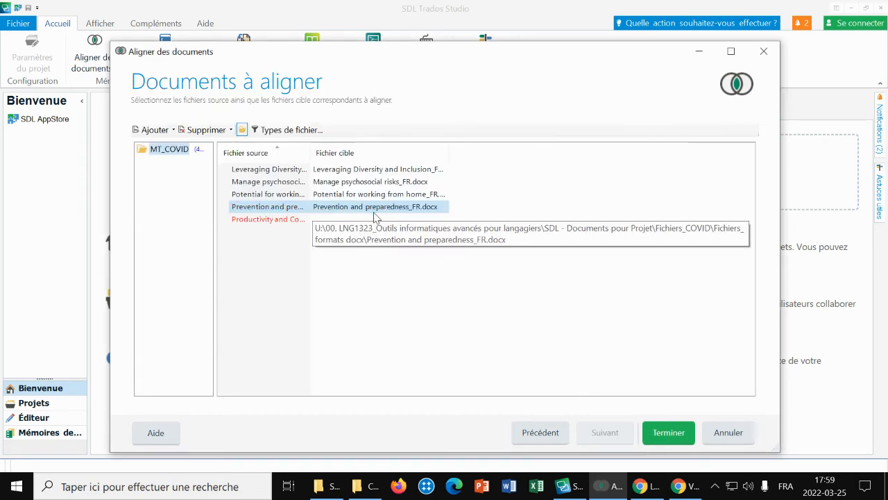
Step: Add Productivity and Coronovirus_FR.docx as the target file for the Productivity and Coronovirus source document
{"action": "left_click", "coordinate": [268, 220]}
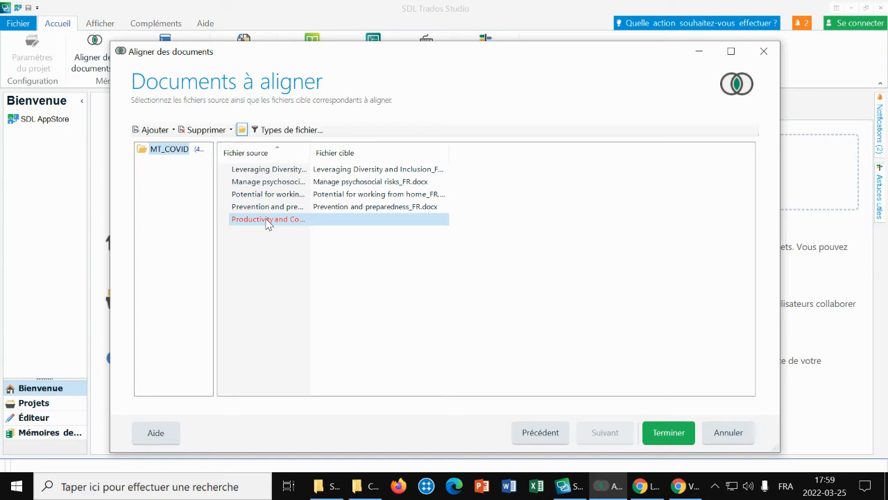
{"action": "left_click", "coordinate": [155, 130]}
{"action": "left_click", "coordinate": [164, 171]}
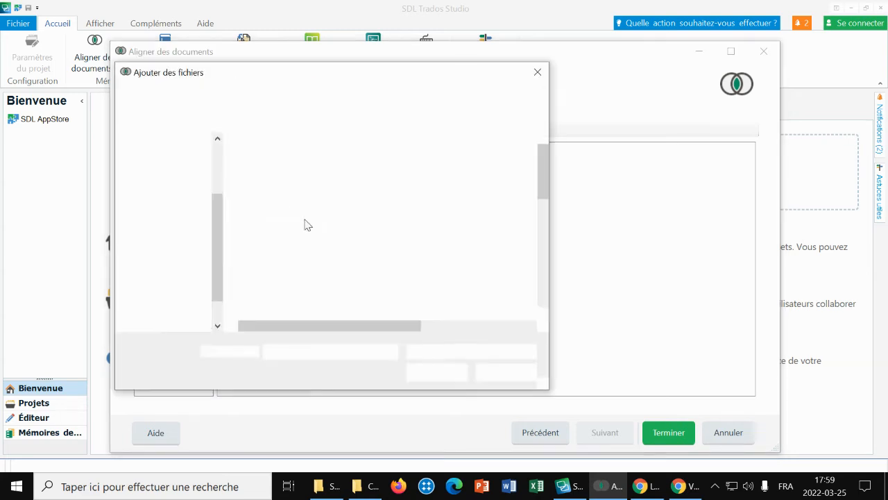
{"action": "scroll", "coordinate": [345, 239], "scroll_direction": "down", "scroll_amount": 4}
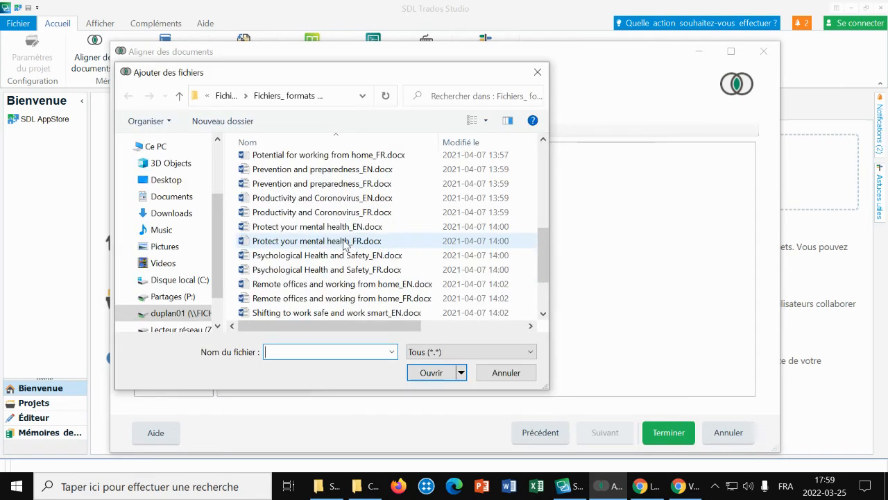
{"action": "double_click", "coordinate": [312, 217]}
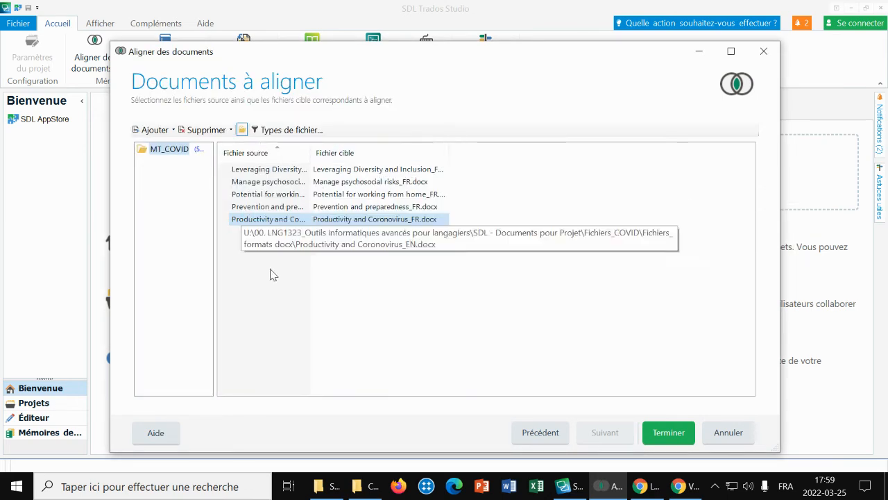
Step: Run the alignment of the five document pairs and open the COVID folder containing the alignment result files
{"action": "left_click", "coordinate": [667, 435]}
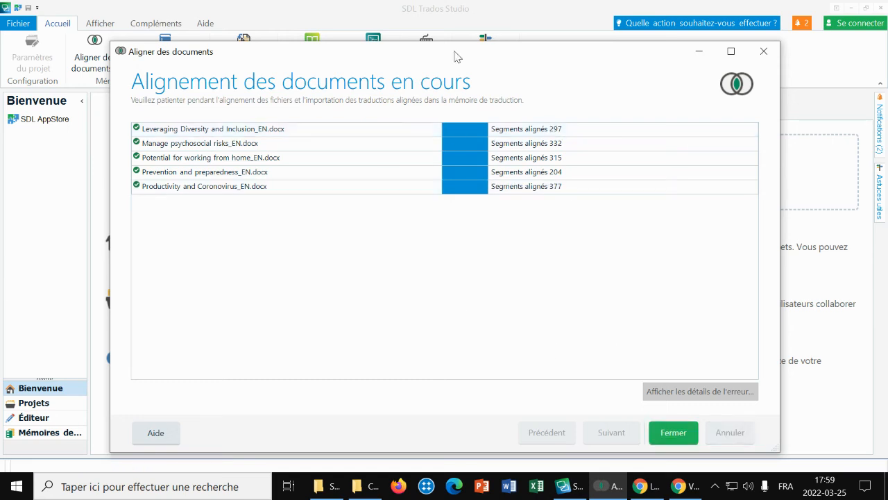
{"action": "left_click", "coordinate": [678, 429]}
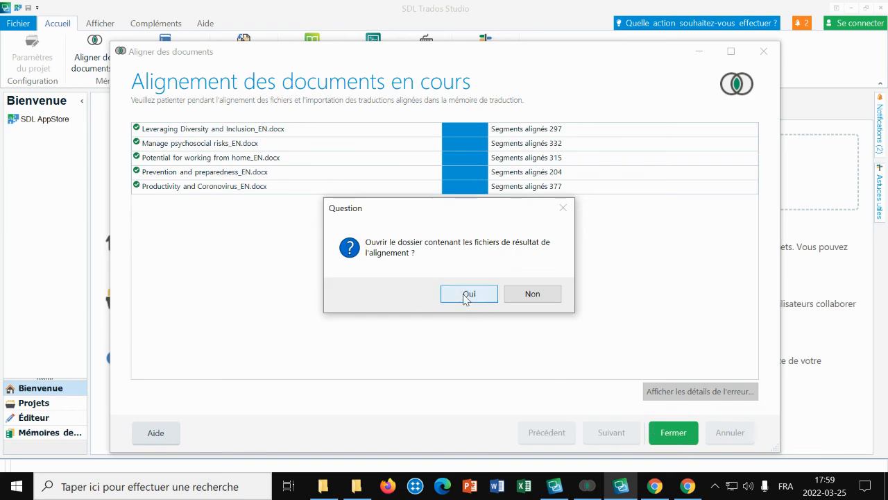
{"action": "left_click", "coordinate": [466, 293]}
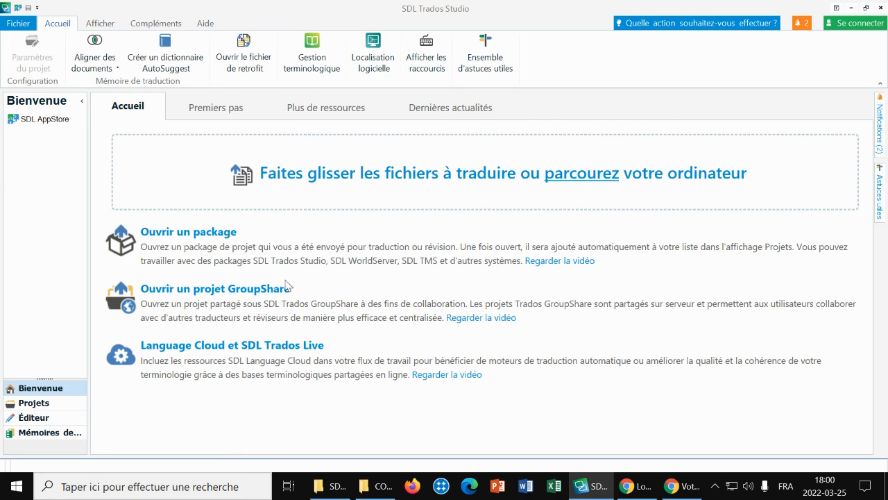
{"action": "left_click", "coordinate": [380, 489]}
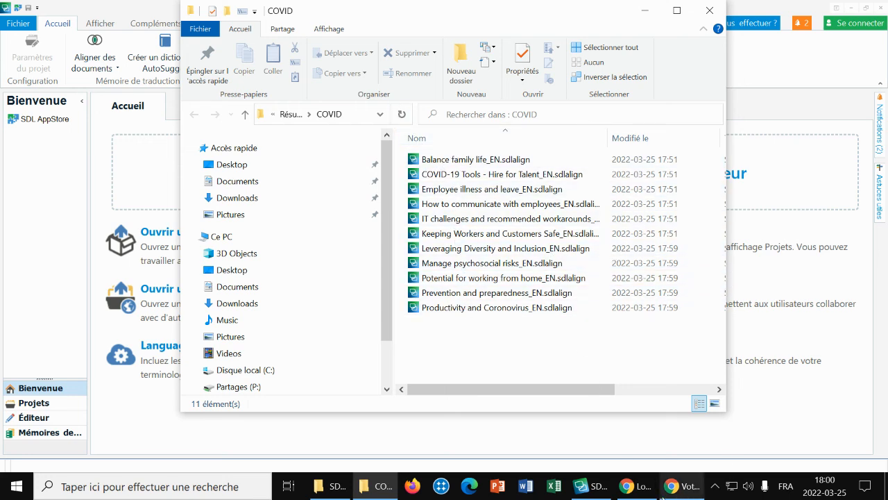
{"action": "left_click", "coordinate": [649, 488]}
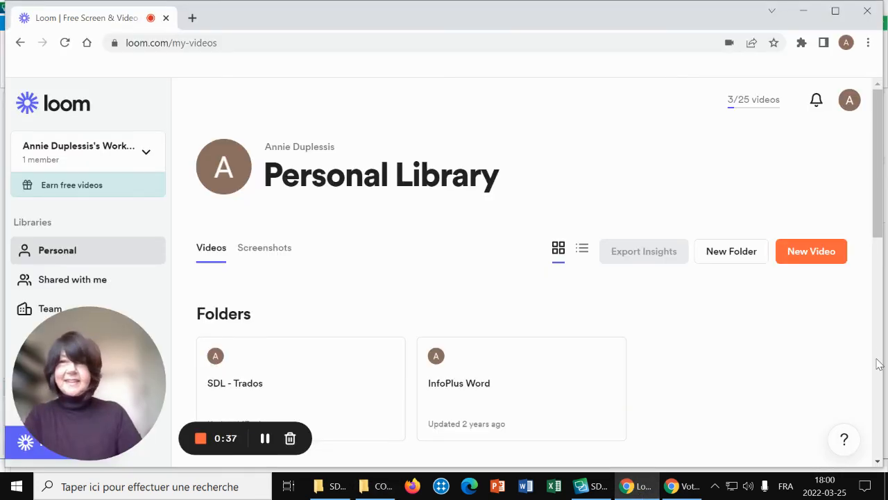